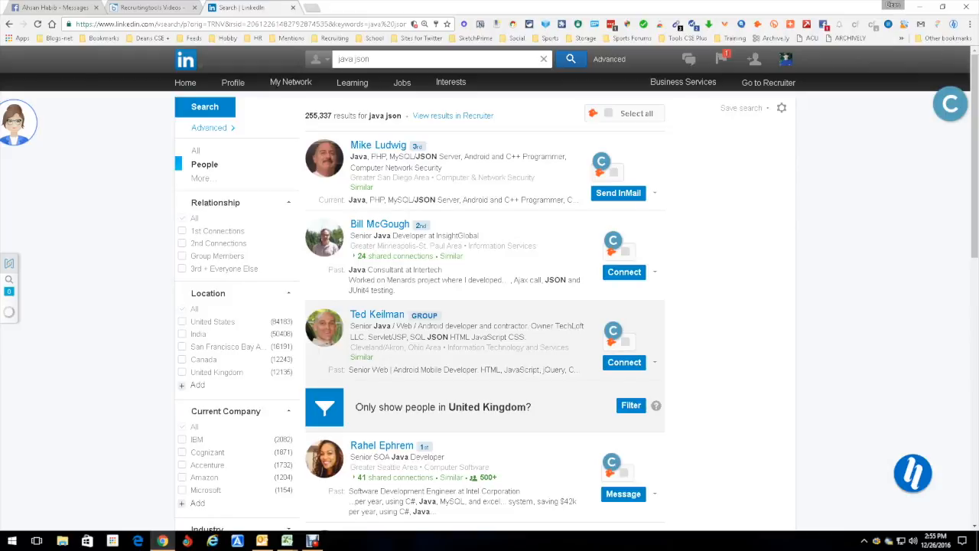
# Open the candidate.ai details of the first search result, review job-change likelihood, experience and notes, and close them
pyautogui.click(601, 161)
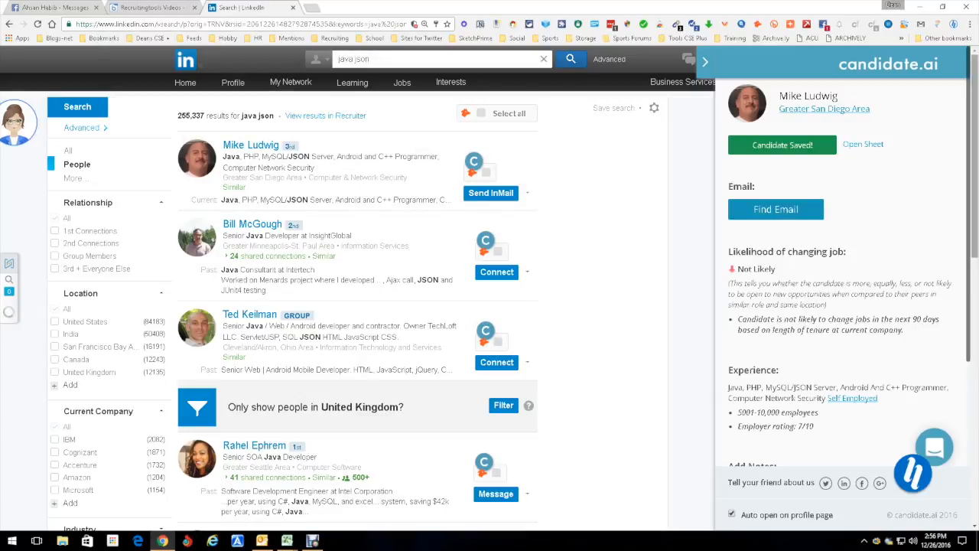
pyautogui.scroll(-3, 841, 272)
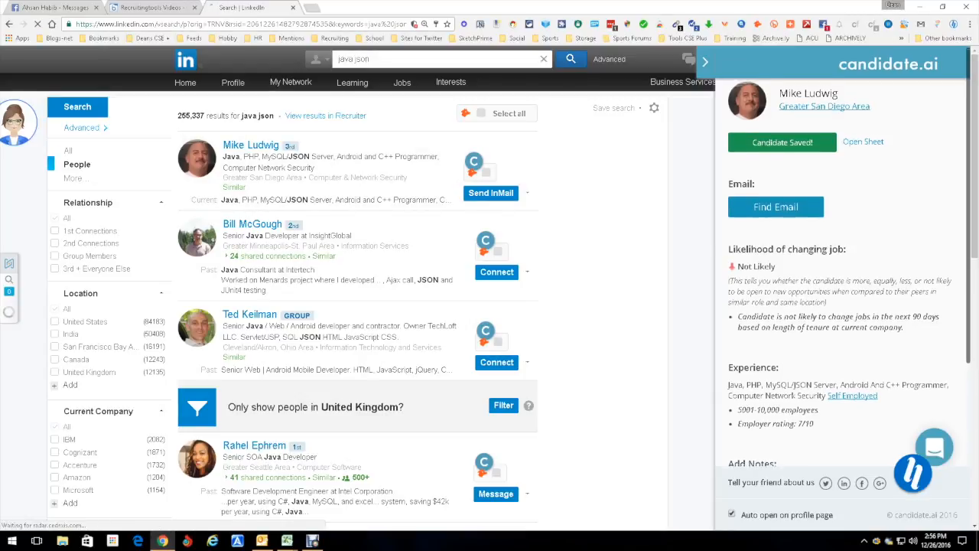
pyautogui.scroll(3, 841, 271)
pyautogui.scroll(1, 842, 271)
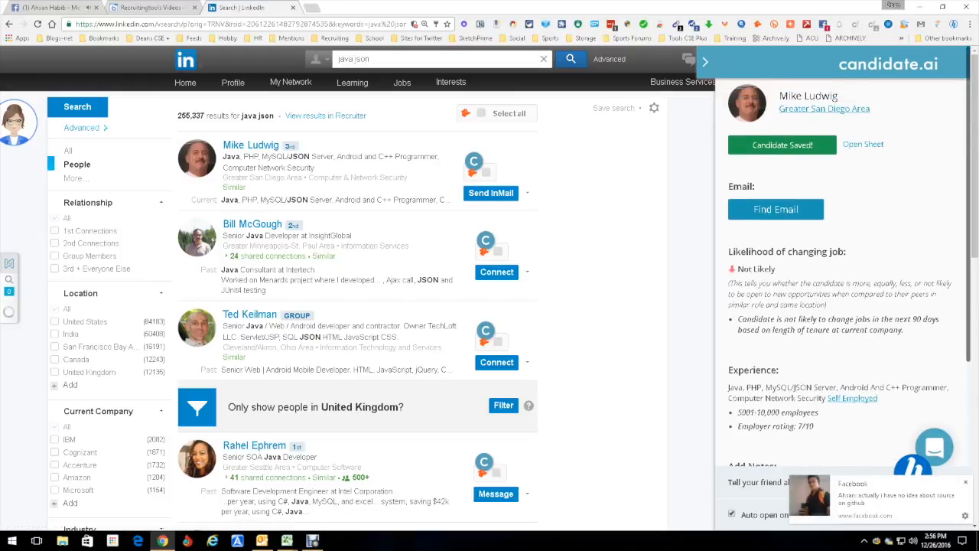
pyautogui.scroll(-2, 841, 271)
pyautogui.scroll(-2, 841, 271)
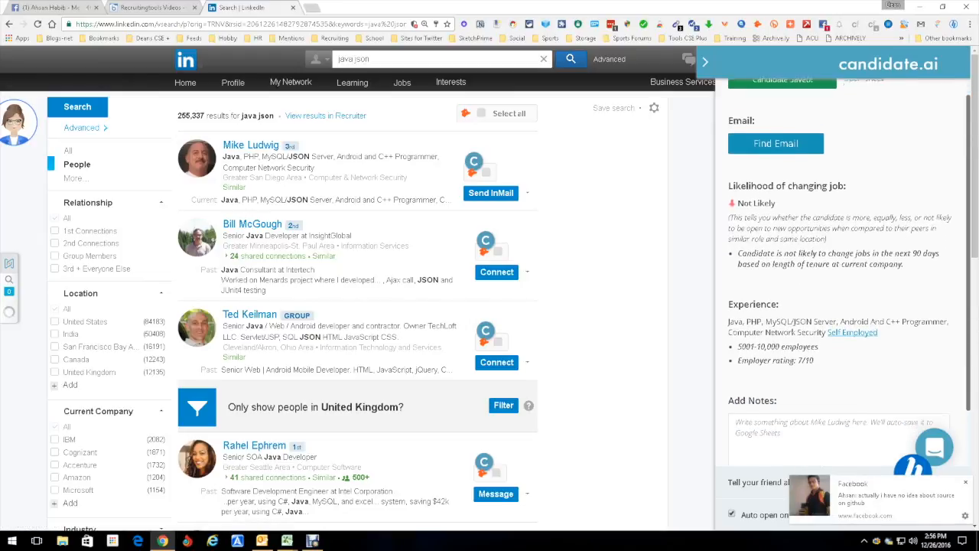
pyautogui.scroll(3, 841, 271)
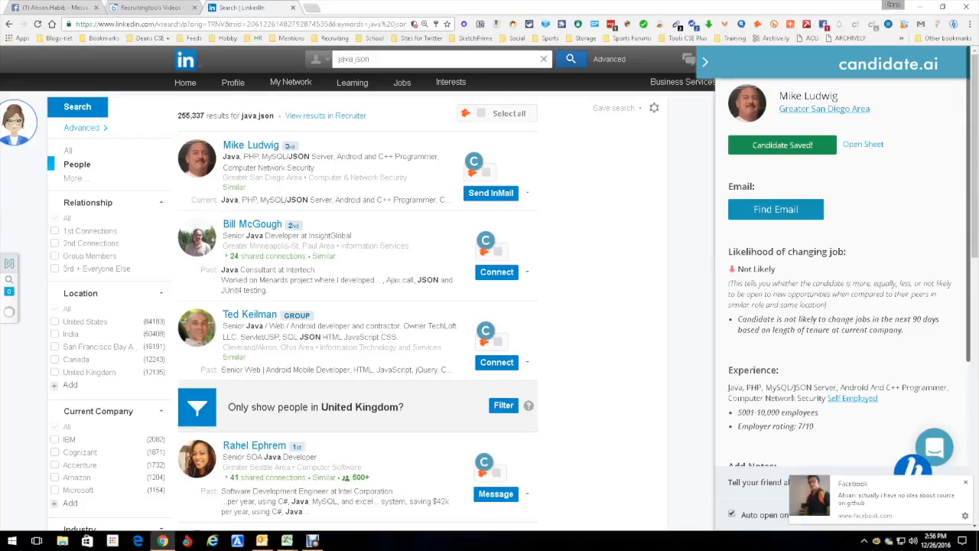
pyautogui.click(705, 61)
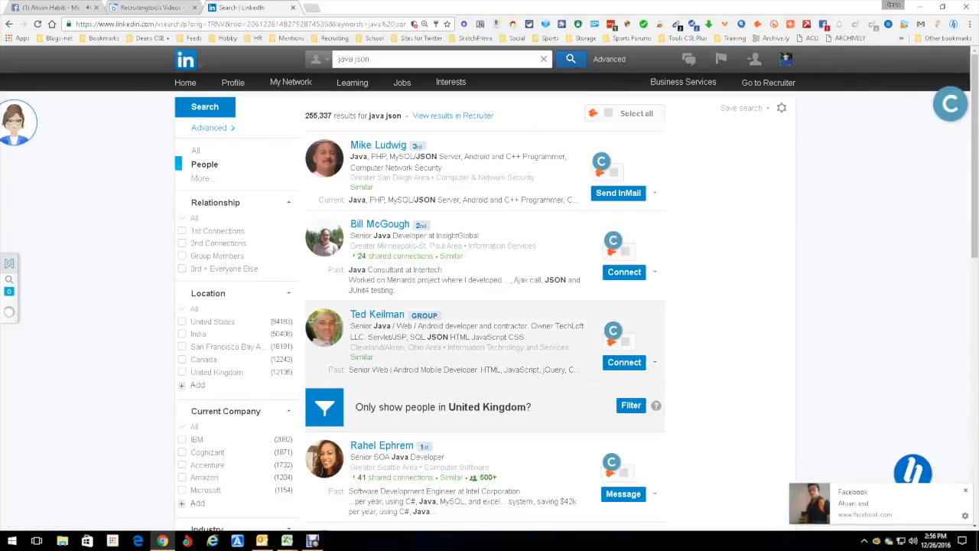
# Review the candidate.ai details of the Cleveland/Akron, Ohio candidate and reveal the candidate's email
pyautogui.click(613, 331)
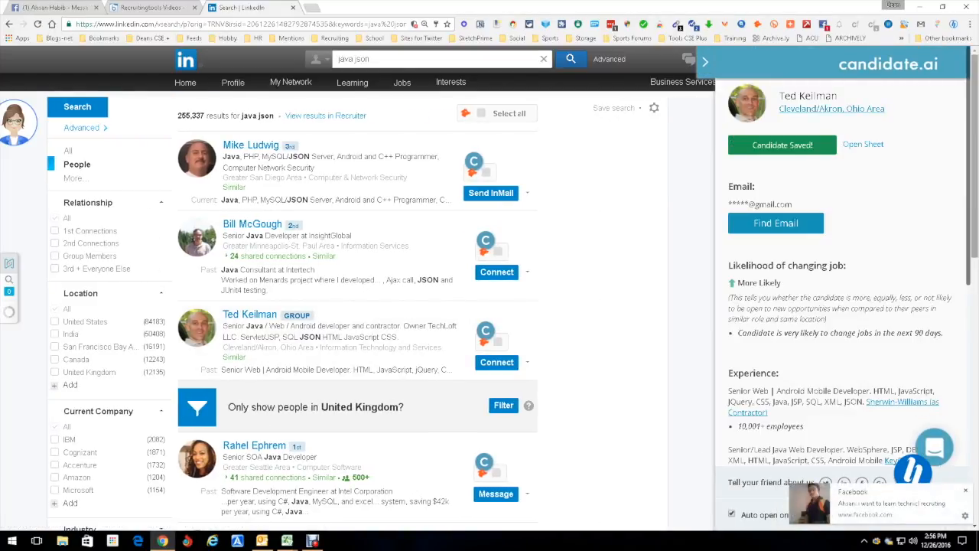
pyautogui.scroll(-3, 842, 306)
pyautogui.scroll(4, 841, 306)
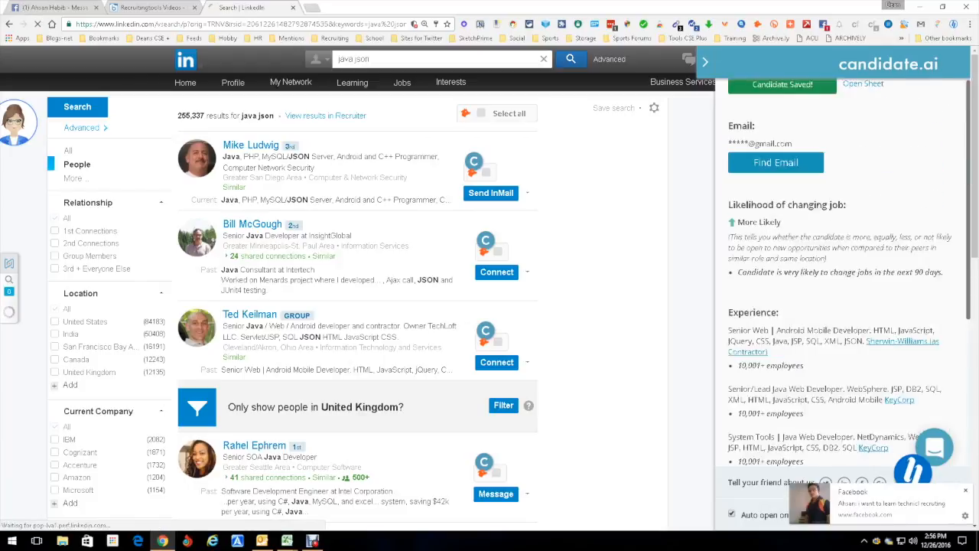
pyautogui.scroll(-3, 841, 306)
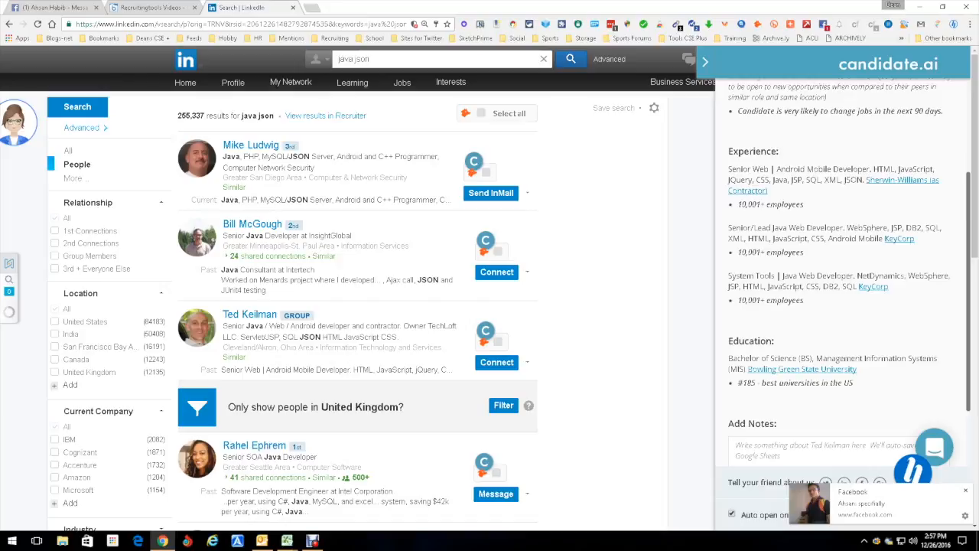
pyautogui.scroll(4, 841, 271)
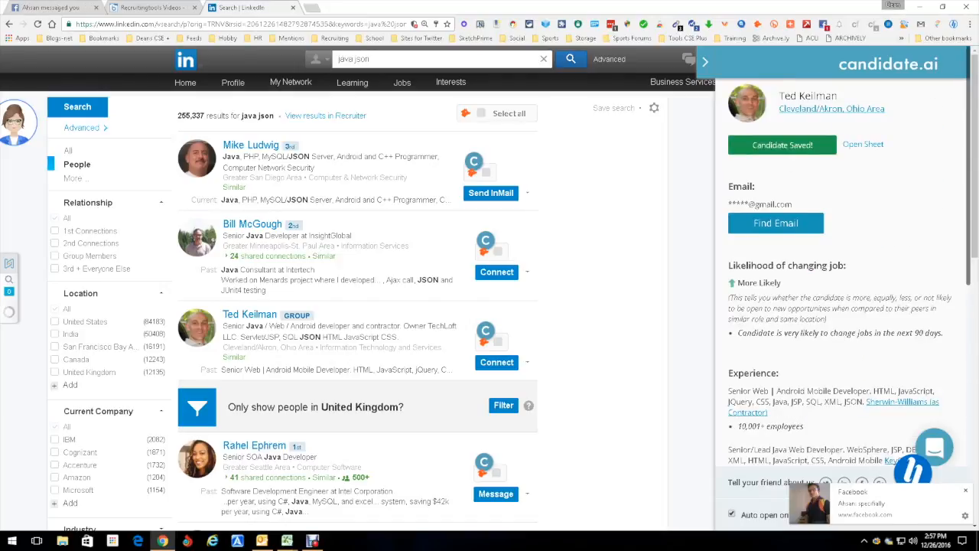
pyautogui.click(775, 224)
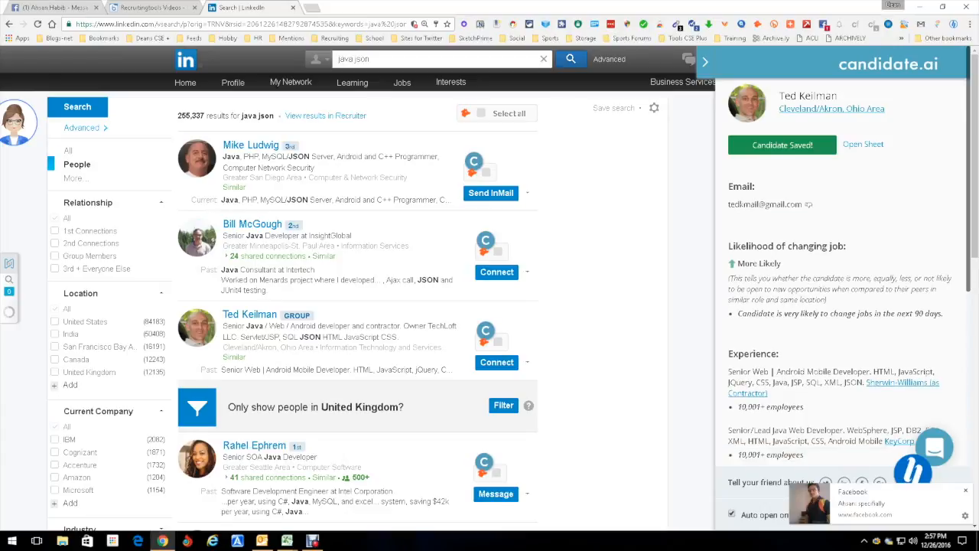
# Open the profile of the Java Contractor at Thermo Fisher Scientific, reveal the email and save the candidate to Google Sheets
pyautogui.scroll(-7, 359, 283)
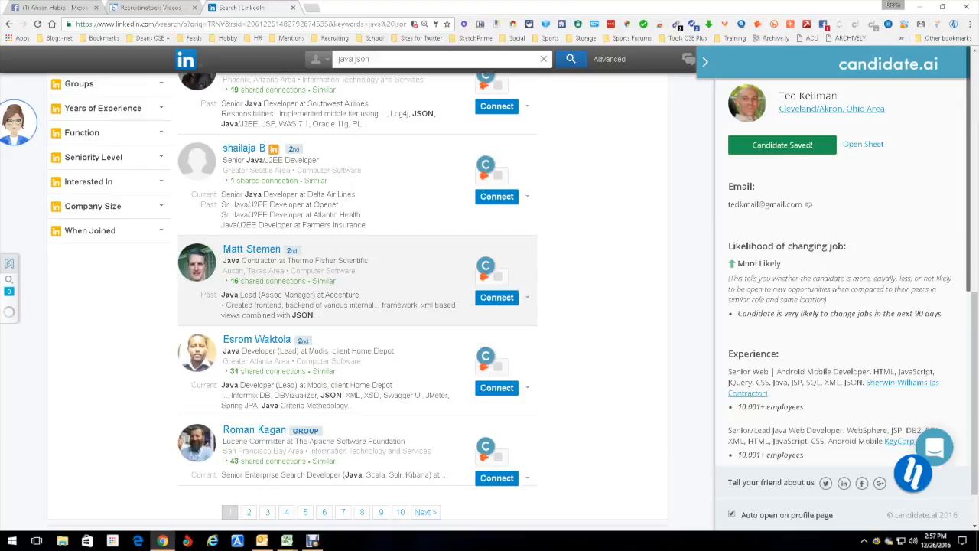
pyautogui.click(251, 250)
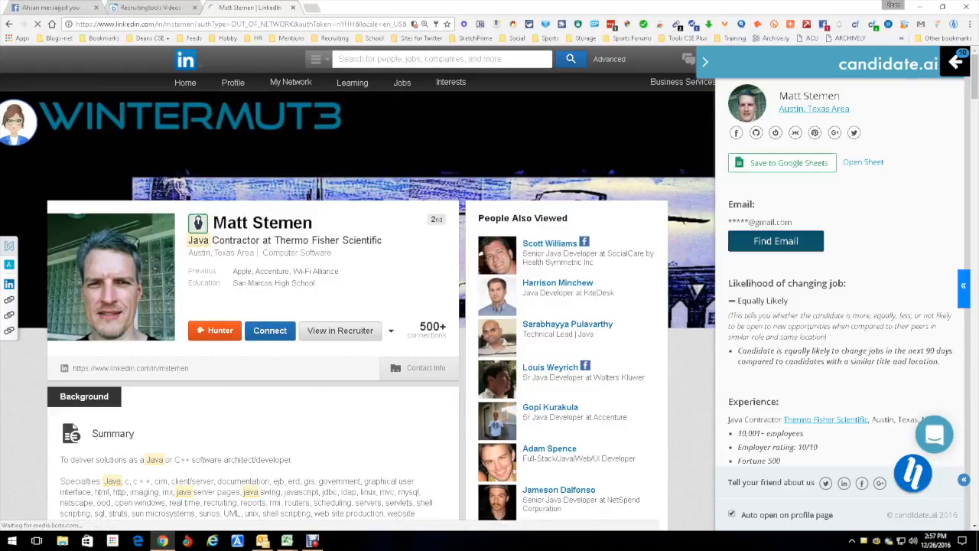
pyautogui.click(776, 241)
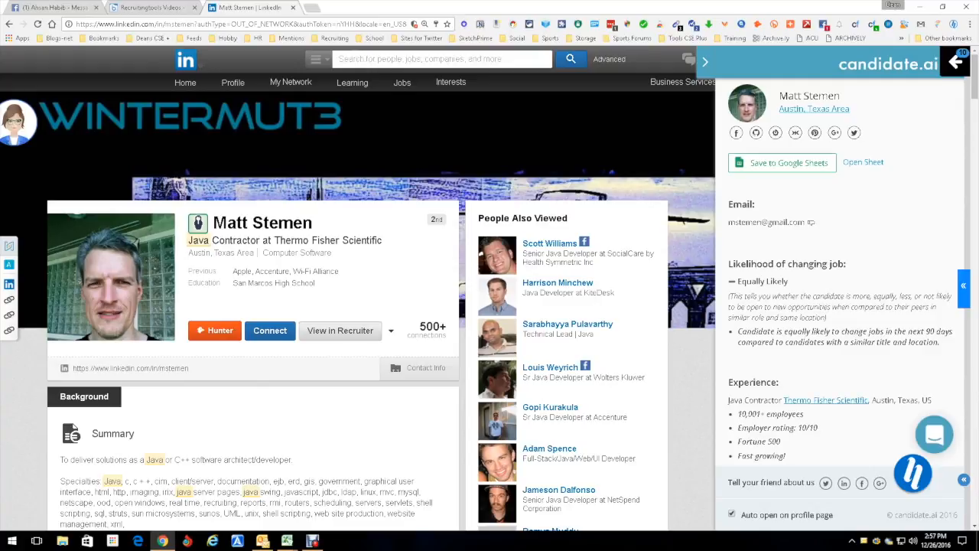
pyautogui.click(782, 162)
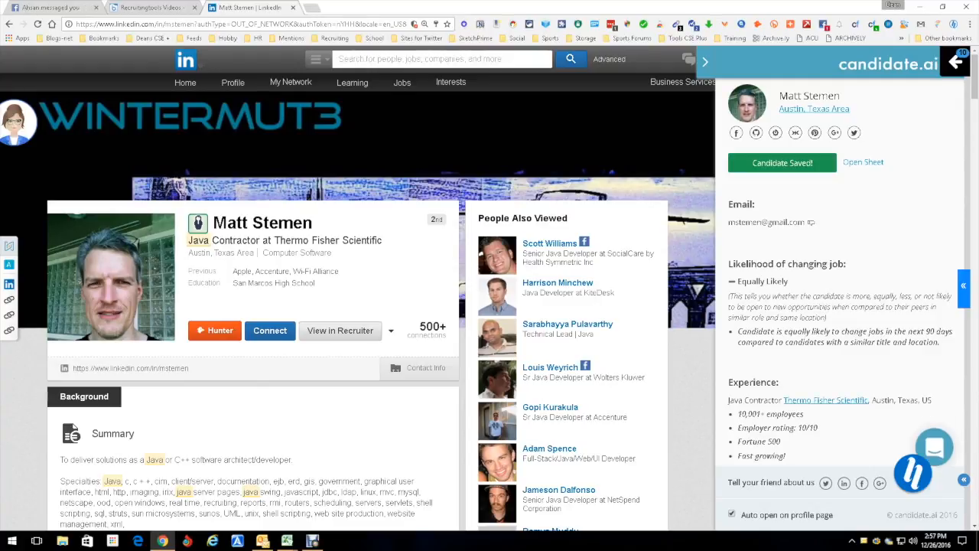
# Open the candidate.ai spreadsheet, look through its columns through to Notes, and close it
pyautogui.click(863, 161)
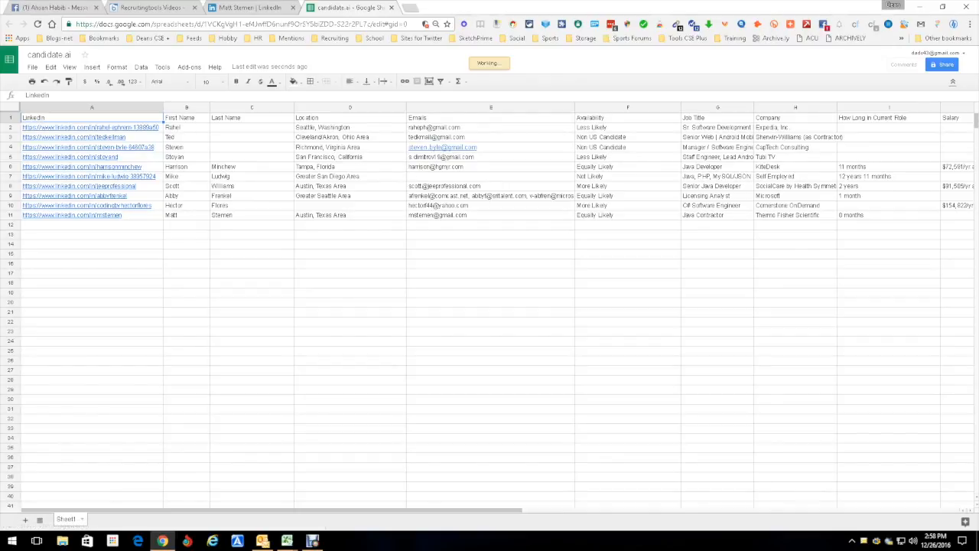
pyautogui.hscroll(2, 497, 306)
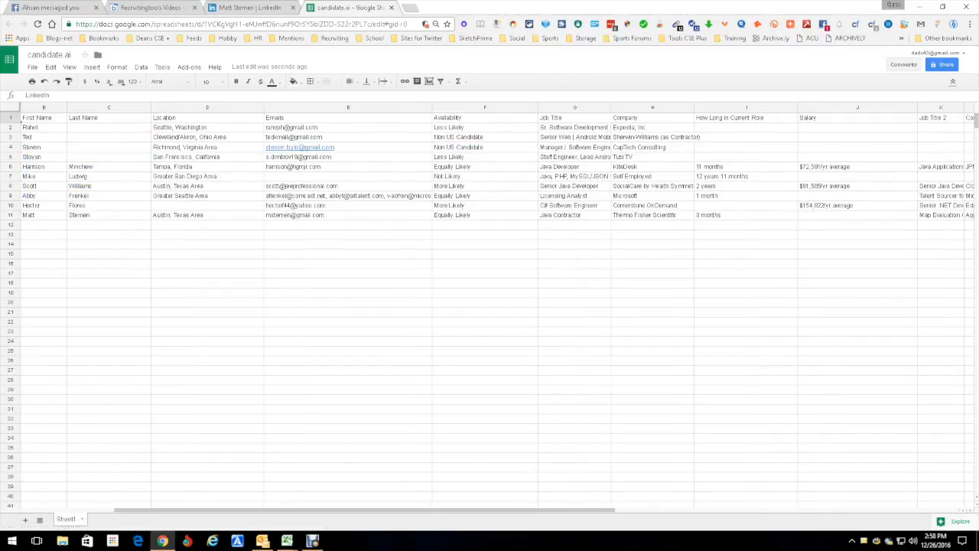
pyautogui.hscroll(5, 489, 306)
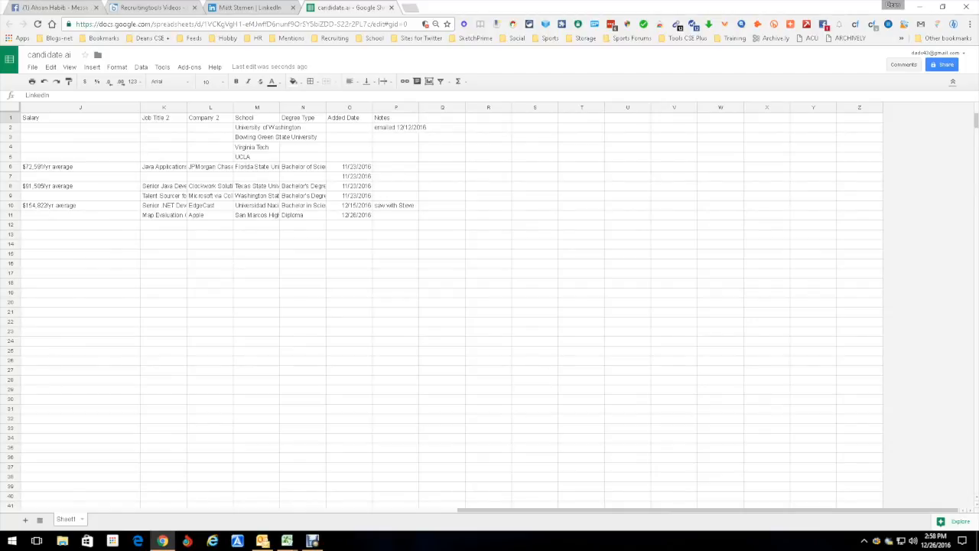
pyautogui.hscroll(-10, 489, 306)
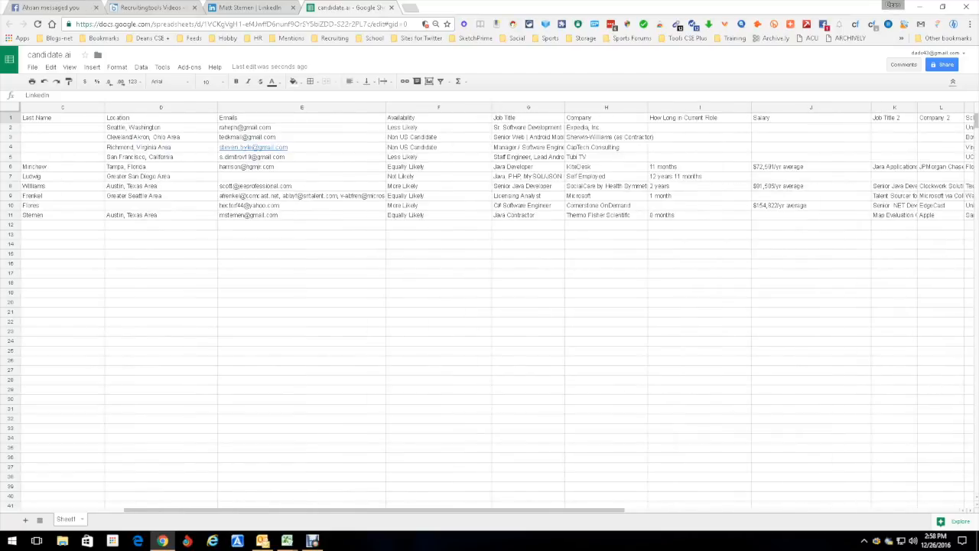
pyautogui.click(390, 7)
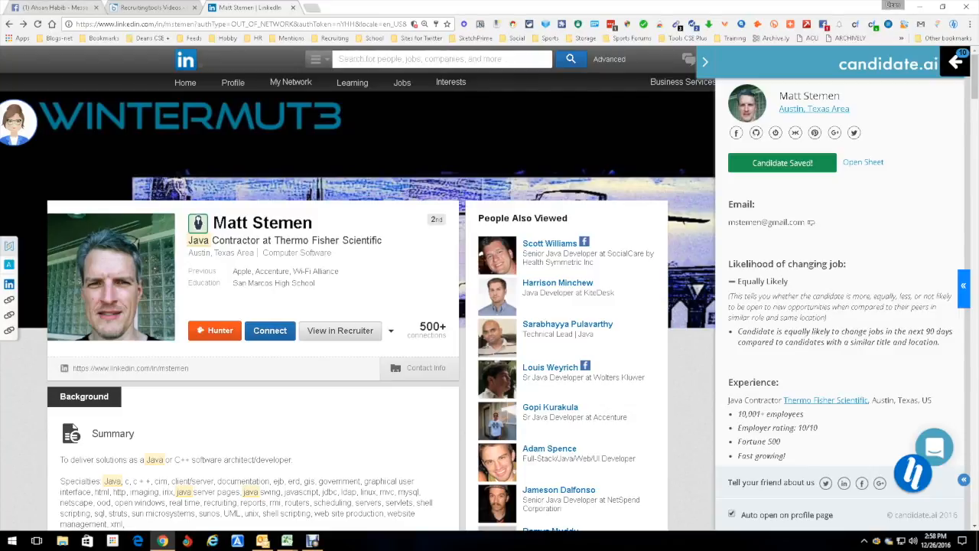
# Return to the java json search results and review the candidate.ai details of the Lucene Committer at The Apache Software Foundation
pyautogui.click(10, 24)
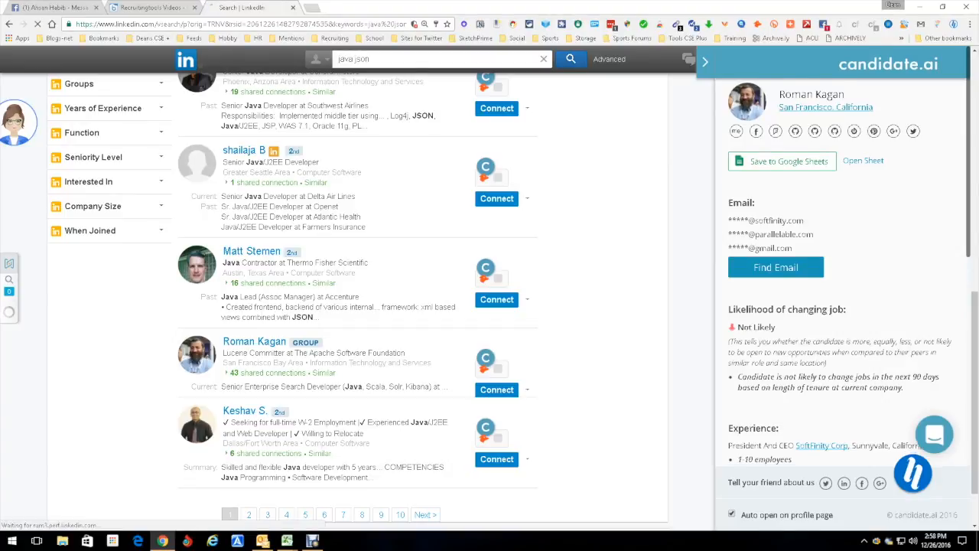
pyautogui.scroll(-3, 848, 291)
pyautogui.scroll(-2, 849, 290)
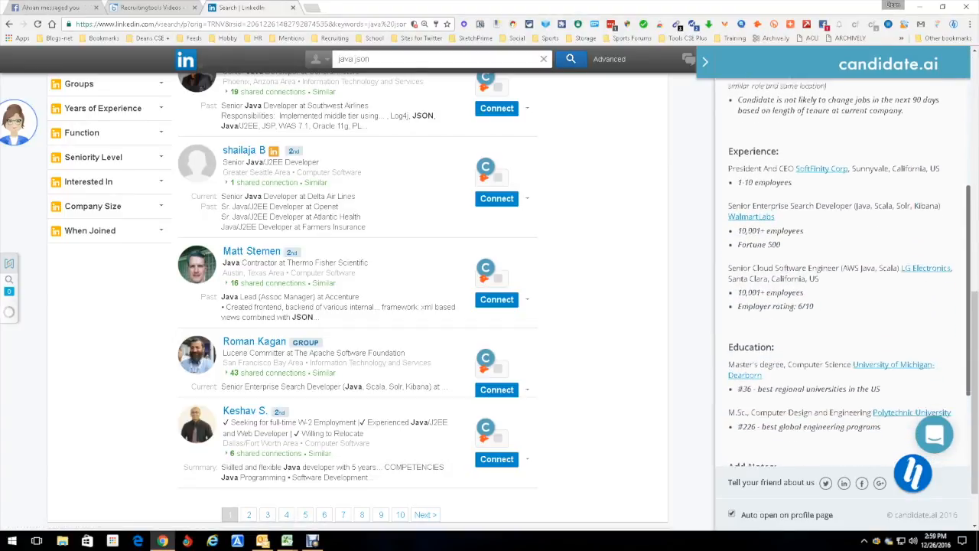
pyautogui.scroll(5, 849, 291)
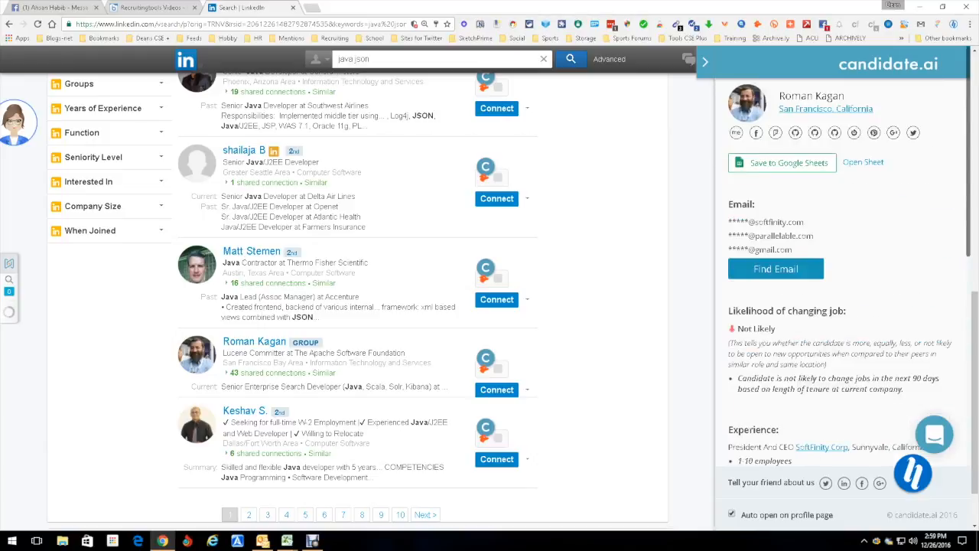
# Reveal the candidate's emails and save the candidate to Google Sheets, checking the entry in the sheet before returning to LinkedIn
pyautogui.click(775, 268)
pyautogui.click(782, 163)
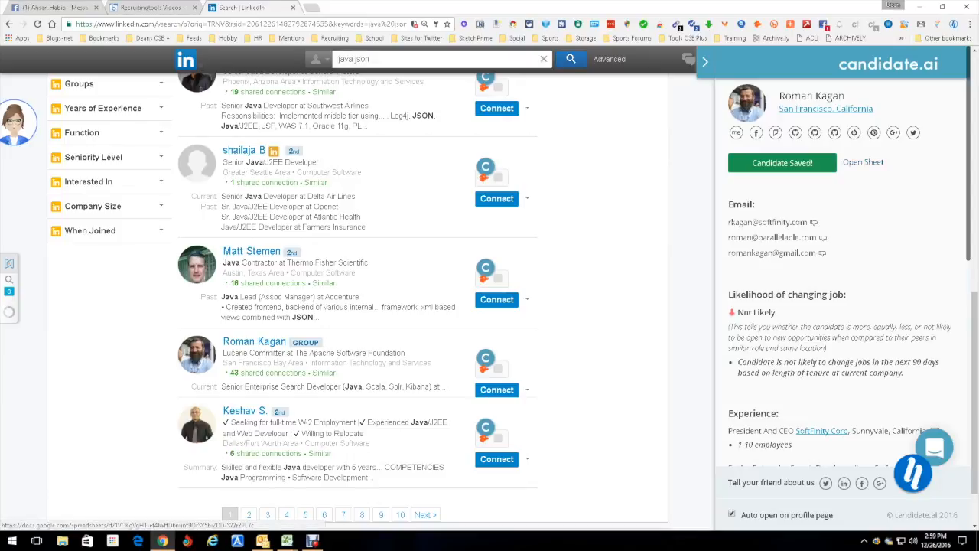
pyautogui.click(863, 161)
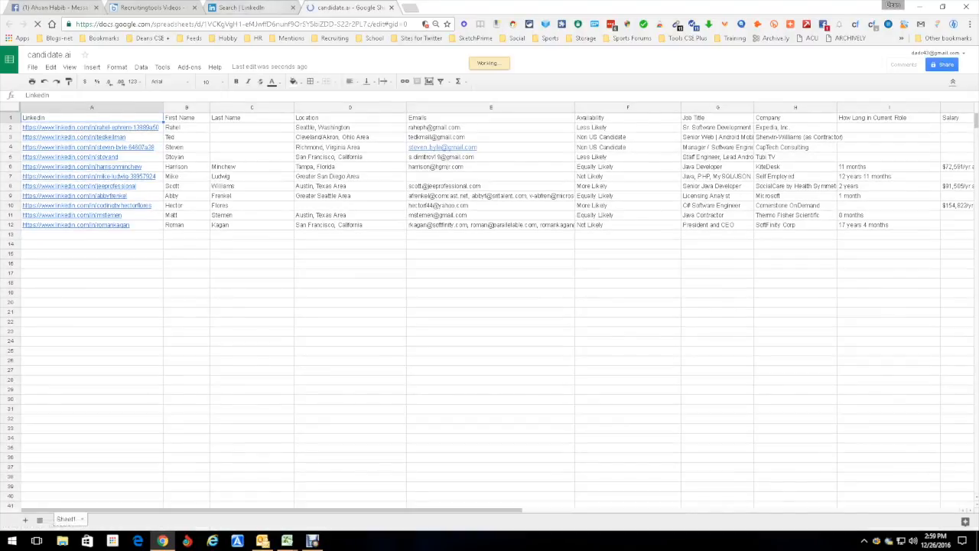
pyautogui.hotkey('ctrl', 'shift', 'Tab')
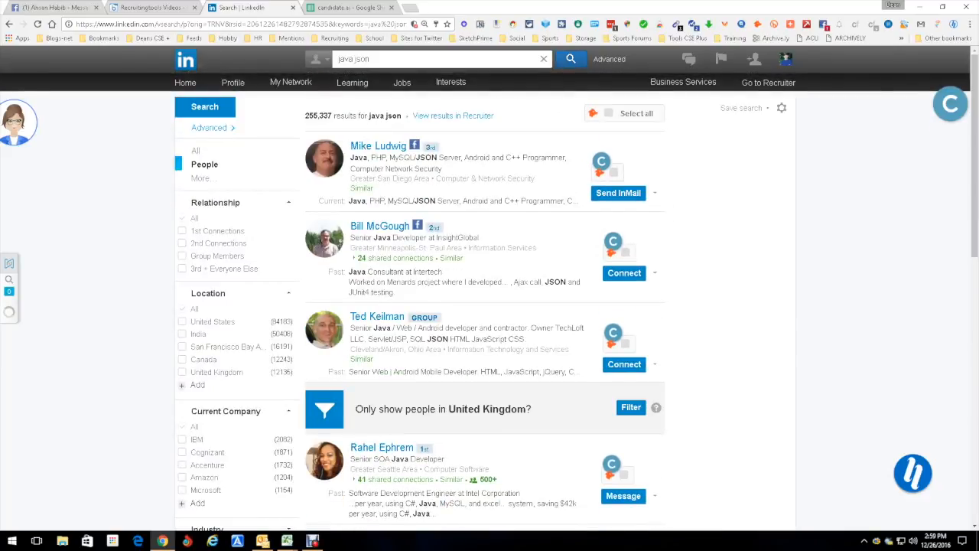
# View the java json results in Recruiter and examine the first candidate's candidate.ai details, including email and estimated base salary
pyautogui.click(453, 116)
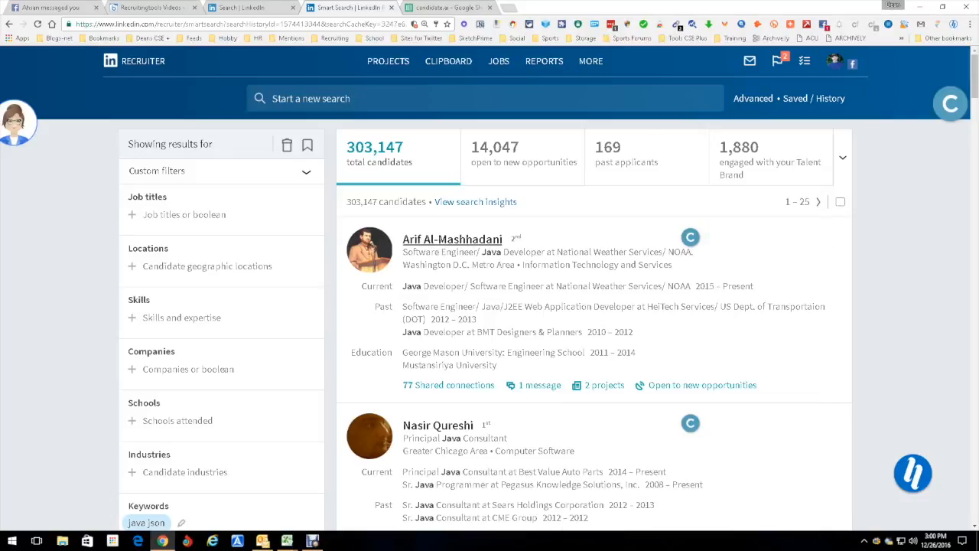
pyautogui.click(690, 237)
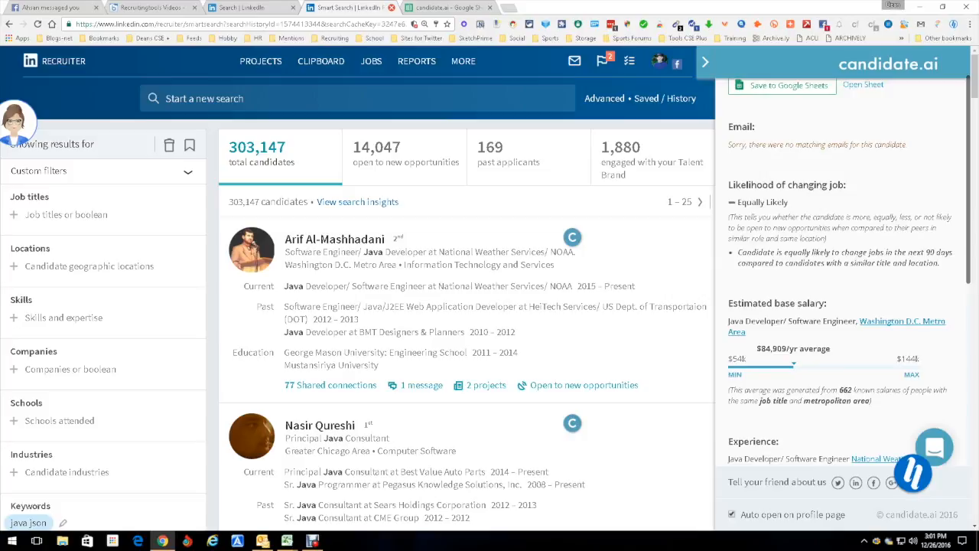
pyautogui.click(390, 7)
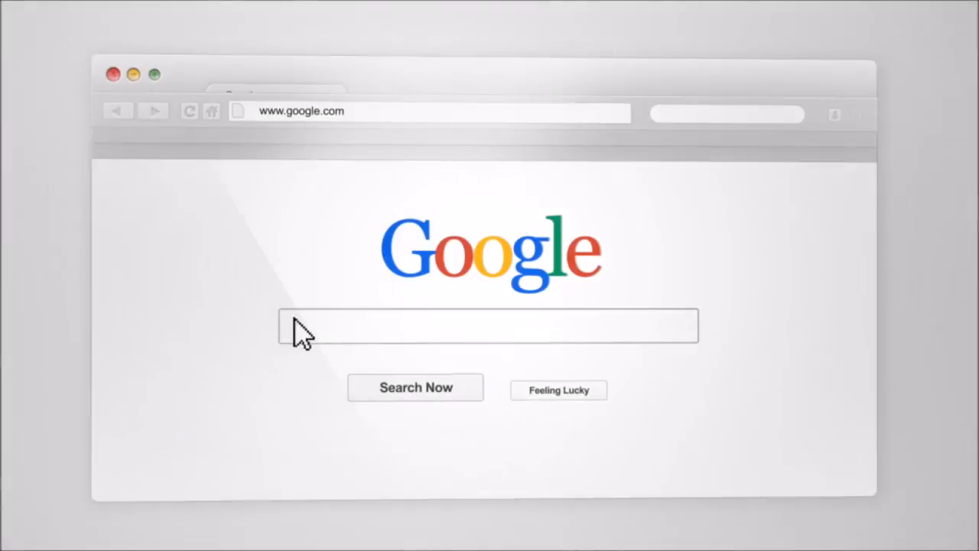